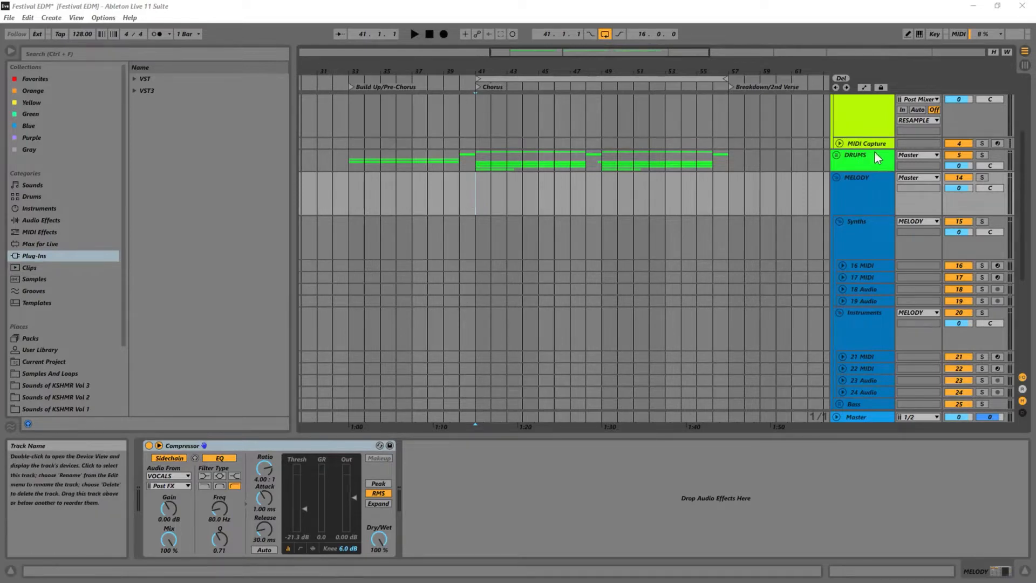
Examine the sidechain compressor on the MELODY group and the device chain of the VOCALS group that feeds it.
{"action": "left_click", "coordinate": [862, 202]}
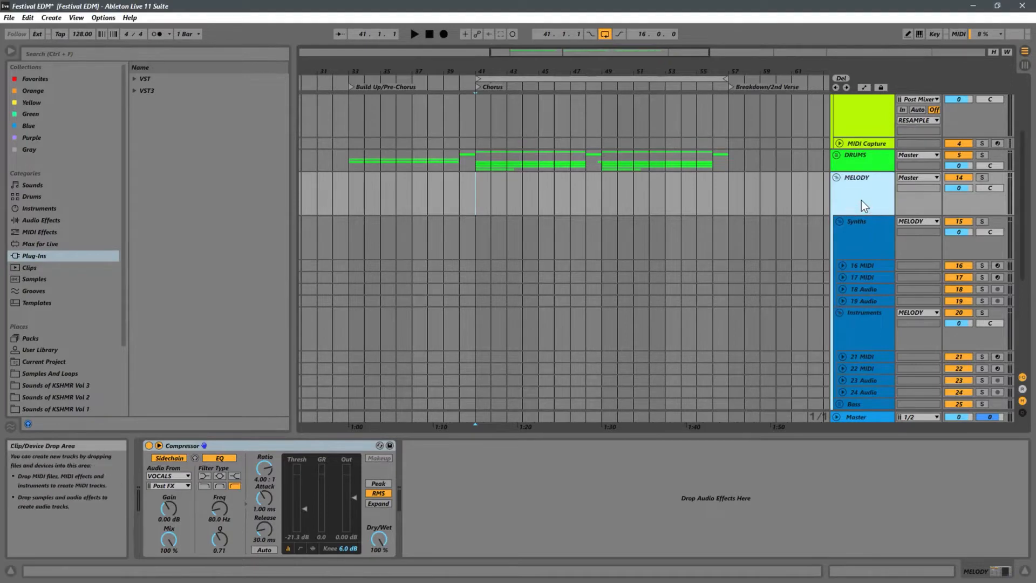
{"action": "scroll", "coordinate": [643, 199], "scroll_direction": "down", "scroll_amount": 3}
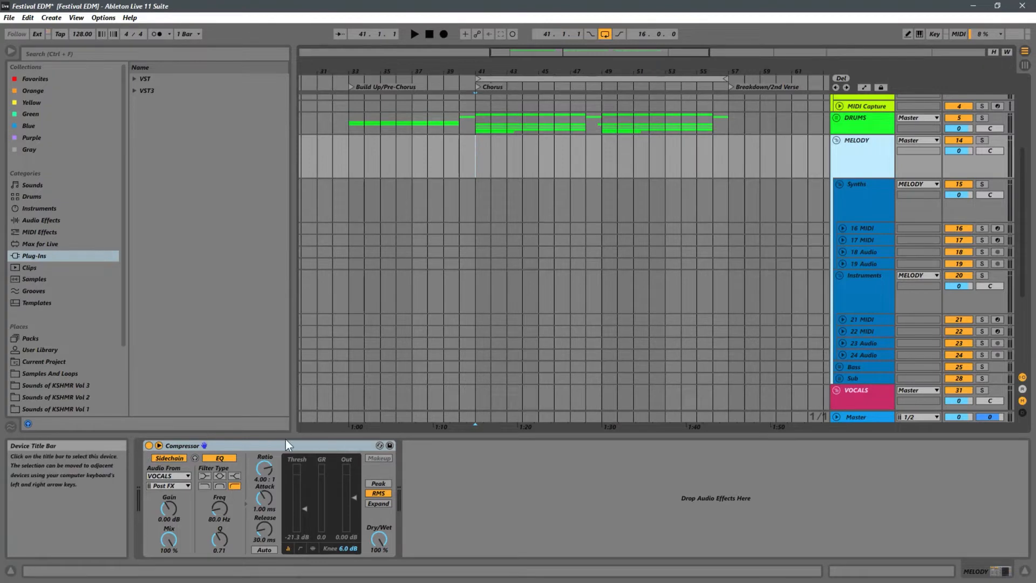
{"action": "left_click", "coordinate": [241, 448]}
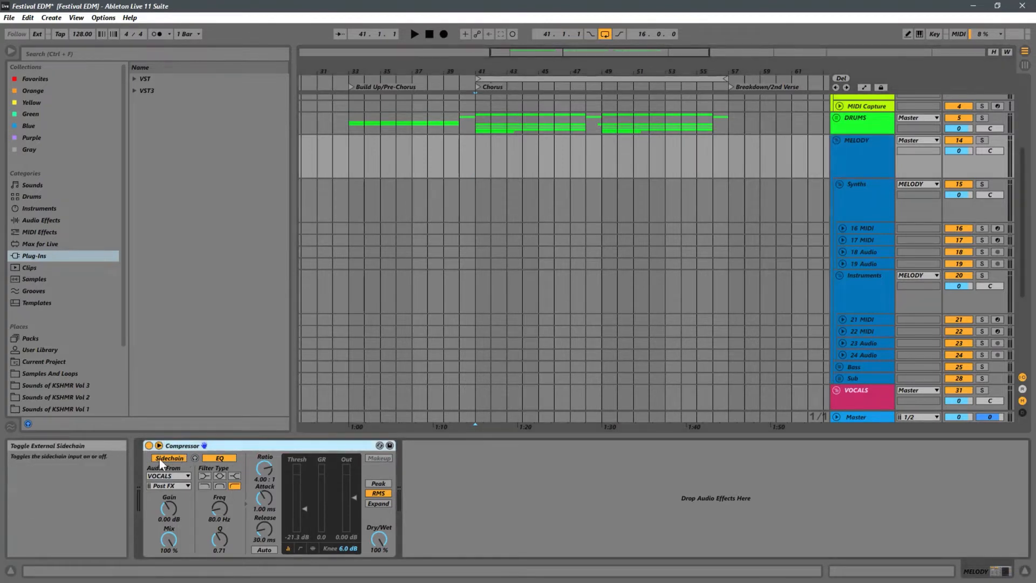
{"action": "scroll", "coordinate": [825, 310], "scroll_direction": "down", "scroll_amount": 3}
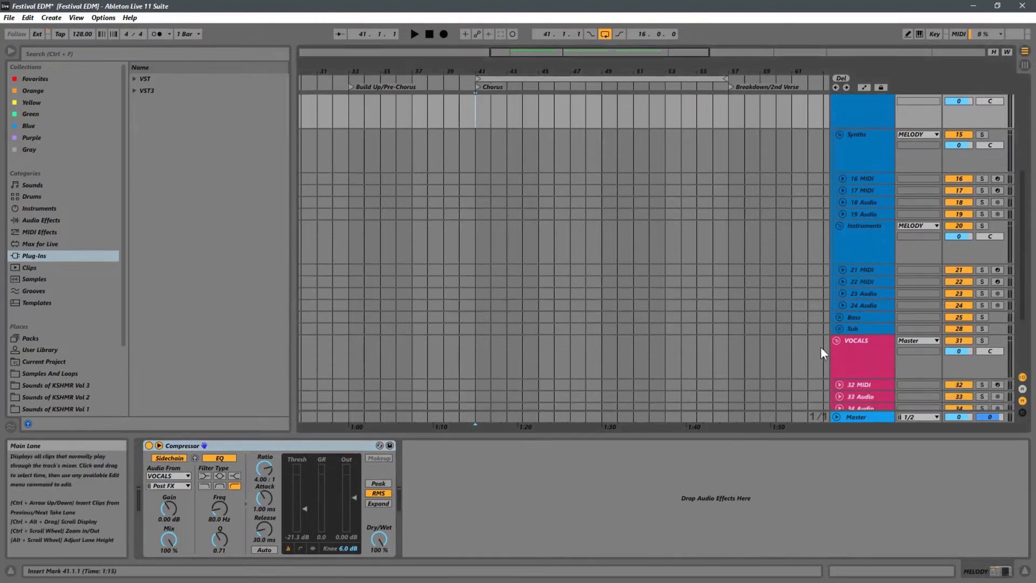
{"action": "left_click", "coordinate": [855, 349]}
{"action": "key", "text": "Left"}
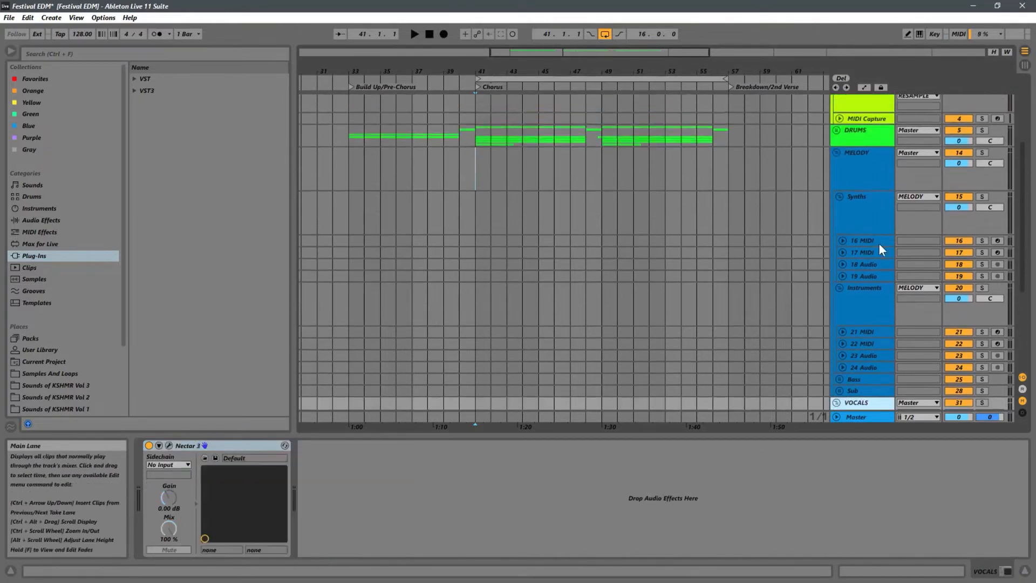
{"action": "key", "text": "Right"}
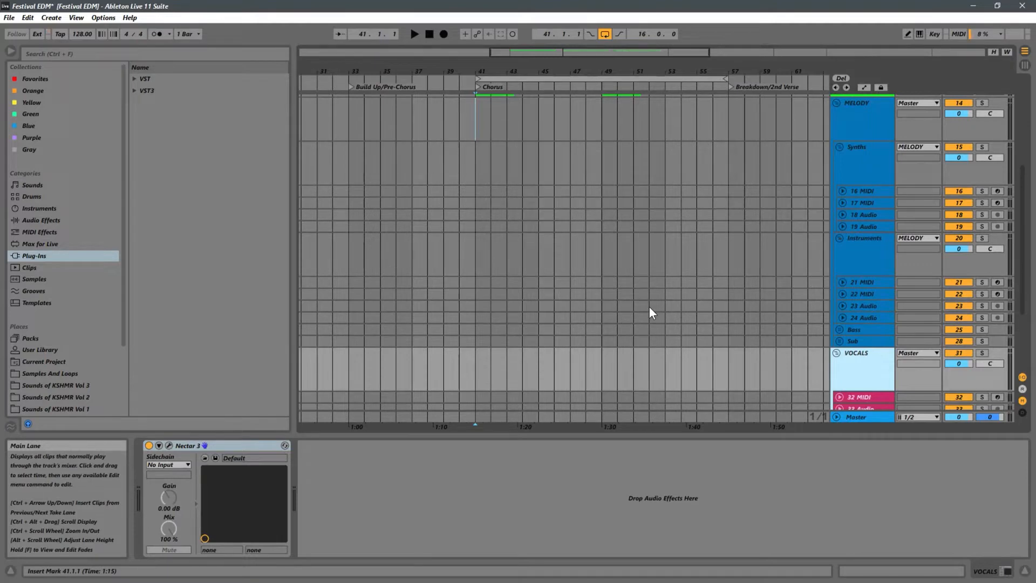
{"action": "scroll", "coordinate": [651, 294], "scroll_direction": "up", "scroll_amount": 1}
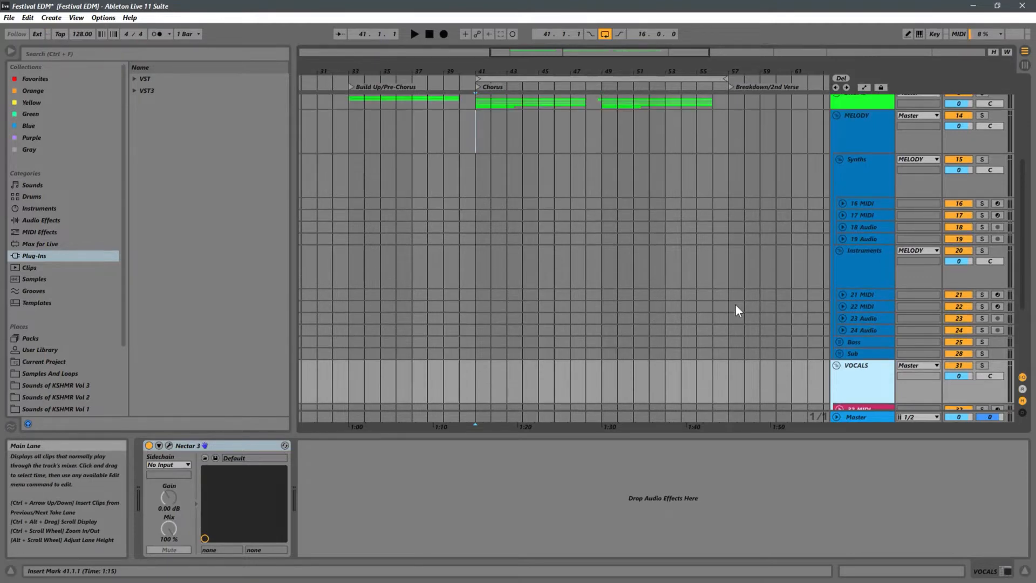
Set the MELODY group's sidechain compressor threshold to -31.0 dB and check it against the VOCALS group's device chain.
{"action": "left_click", "coordinate": [856, 128]}
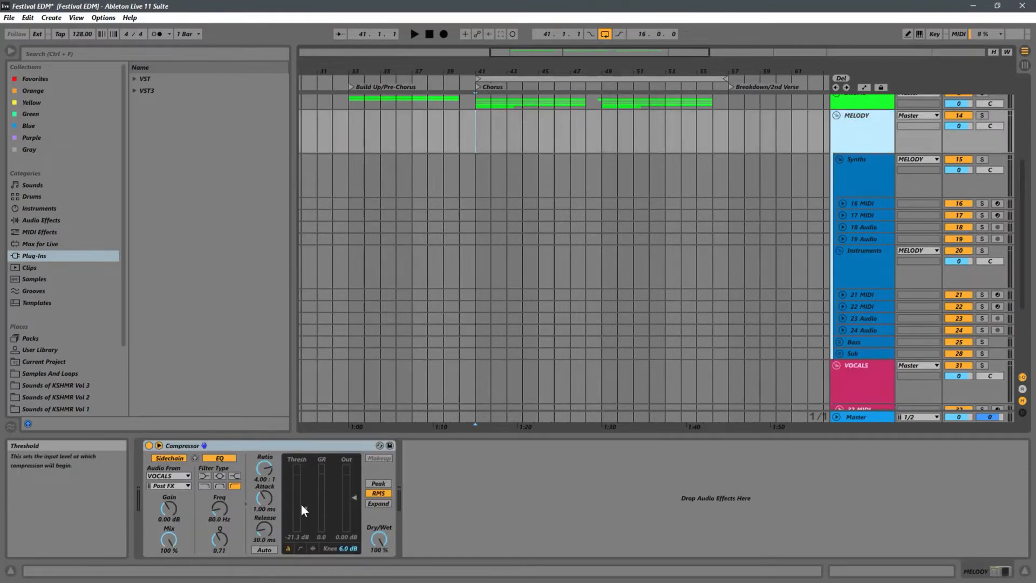
{"action": "left_click_drag", "start_coordinate": [305, 507], "coordinate": [305, 505]}
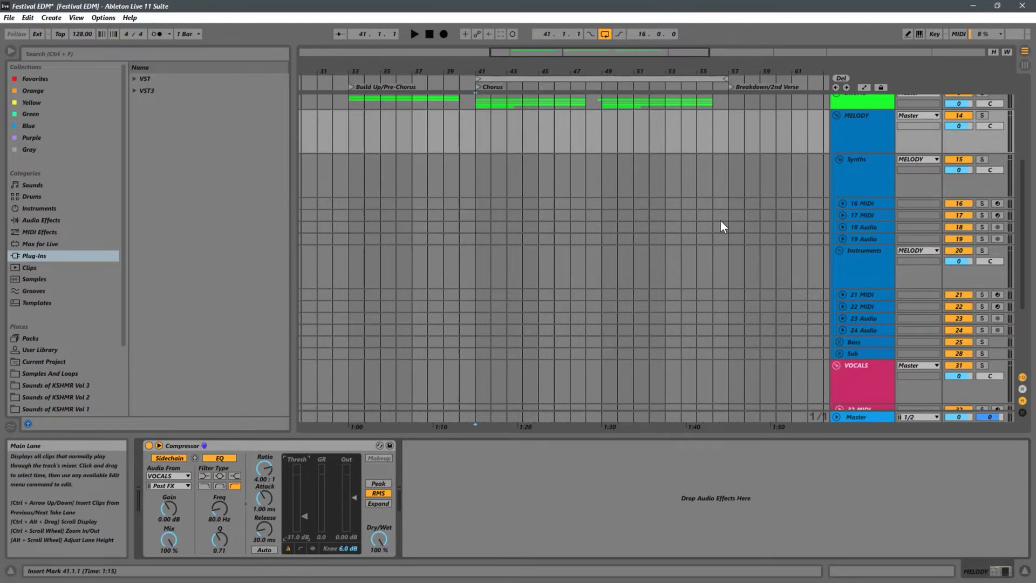
{"action": "scroll", "coordinate": [720, 219], "scroll_direction": "down", "scroll_amount": 2}
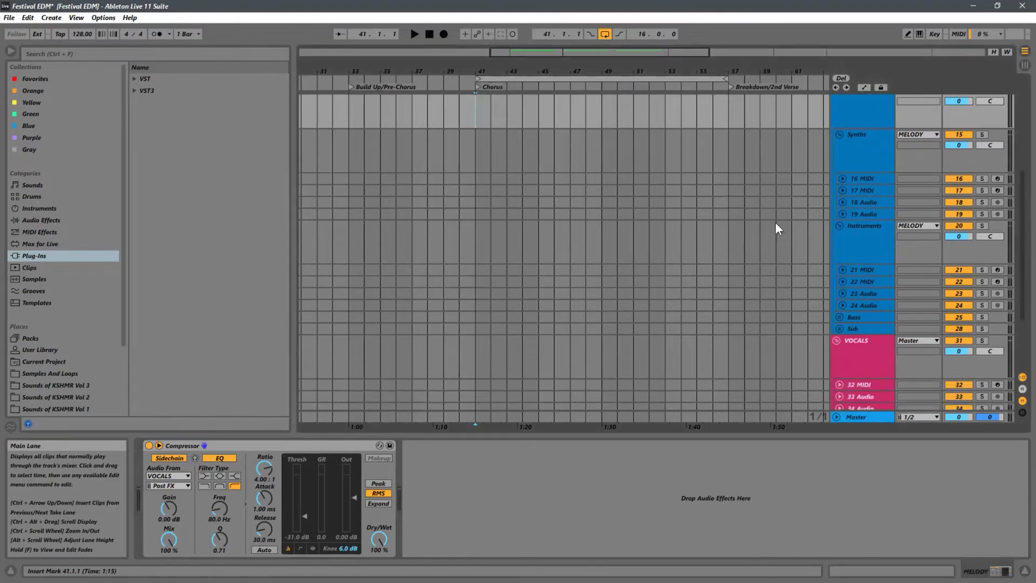
{"action": "left_click", "coordinate": [870, 343]}
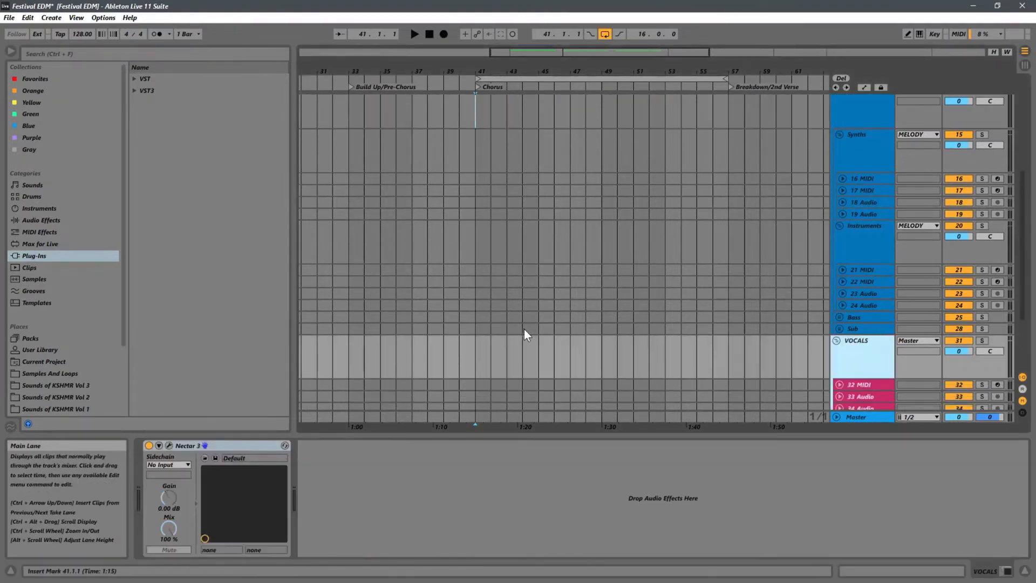
{"action": "scroll", "coordinate": [540, 328], "scroll_direction": "up", "scroll_amount": 5}
{"action": "left_click", "coordinate": [858, 156]}
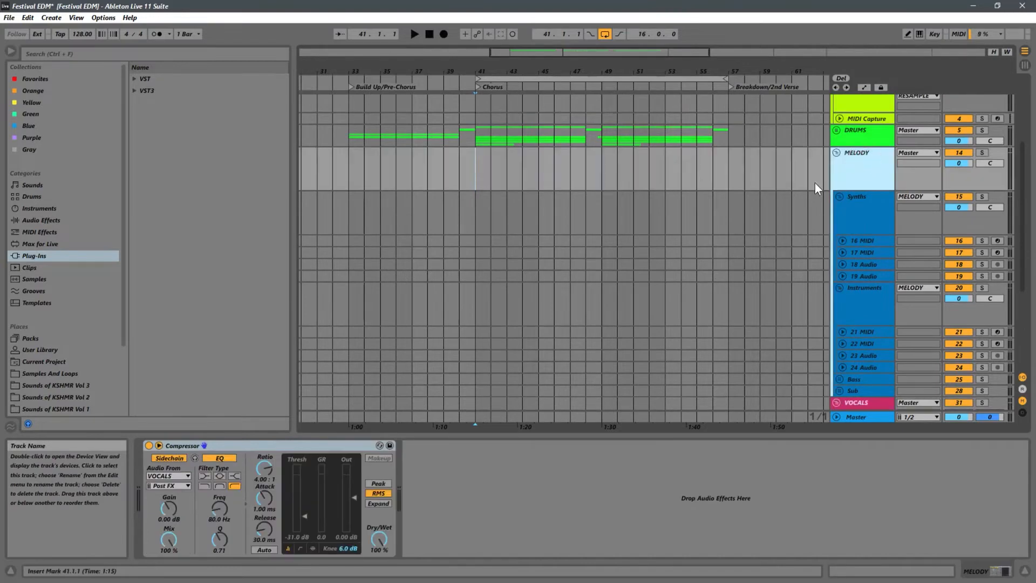
Expand the Lead Rack on the Synths group and examine its device chain through to the final compressors.
{"action": "left_click", "coordinate": [880, 204]}
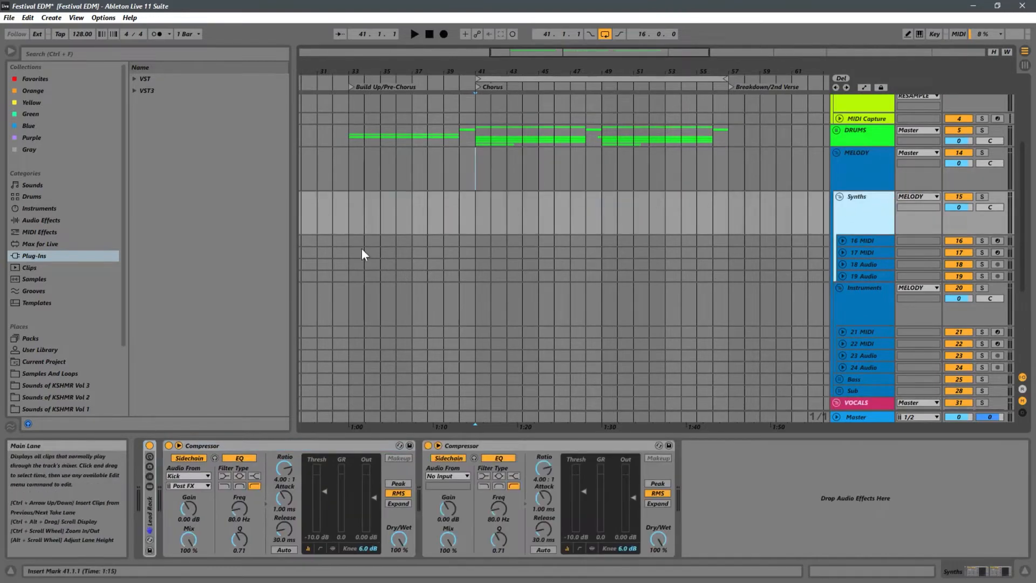
{"action": "double_click", "coordinate": [150, 503]}
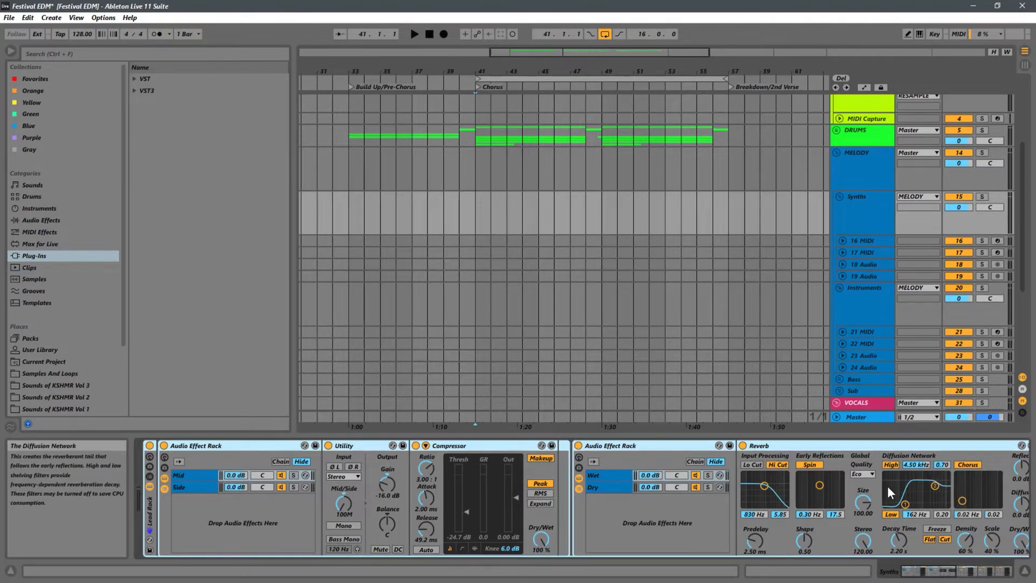
{"action": "left_click_drag", "start_coordinate": [942, 574], "coordinate": [956, 577]}
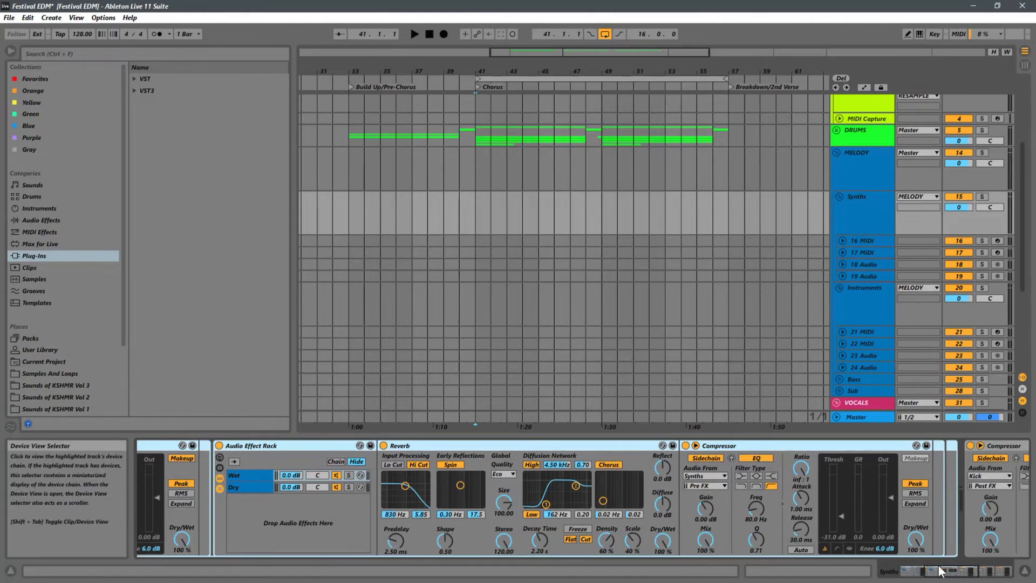
{"action": "left_click_drag", "start_coordinate": [942, 571], "coordinate": [990, 572]}
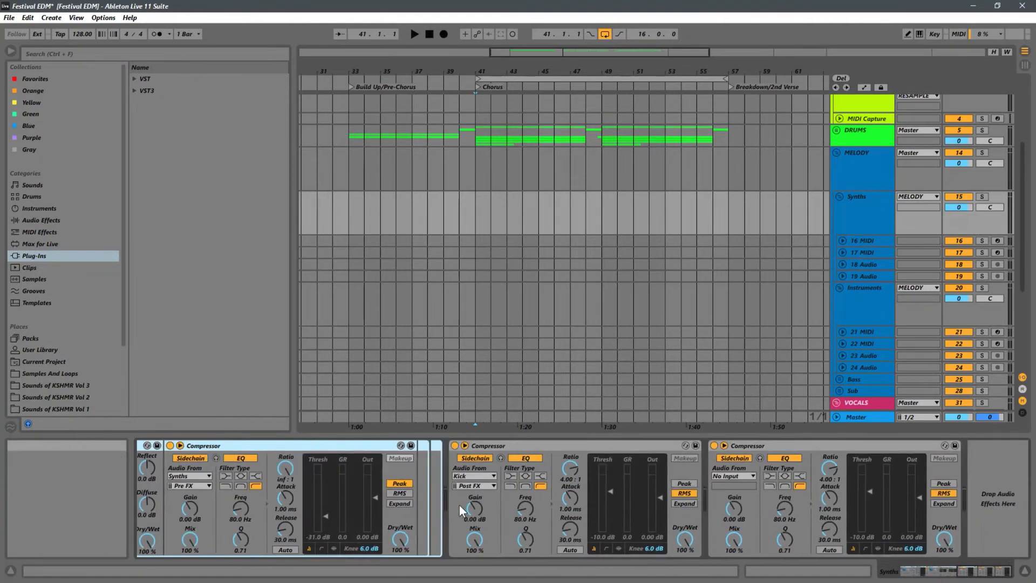
Delete the last compressor on the Synths group, the one with no sidechain input.
{"action": "left_click", "coordinate": [833, 449]}
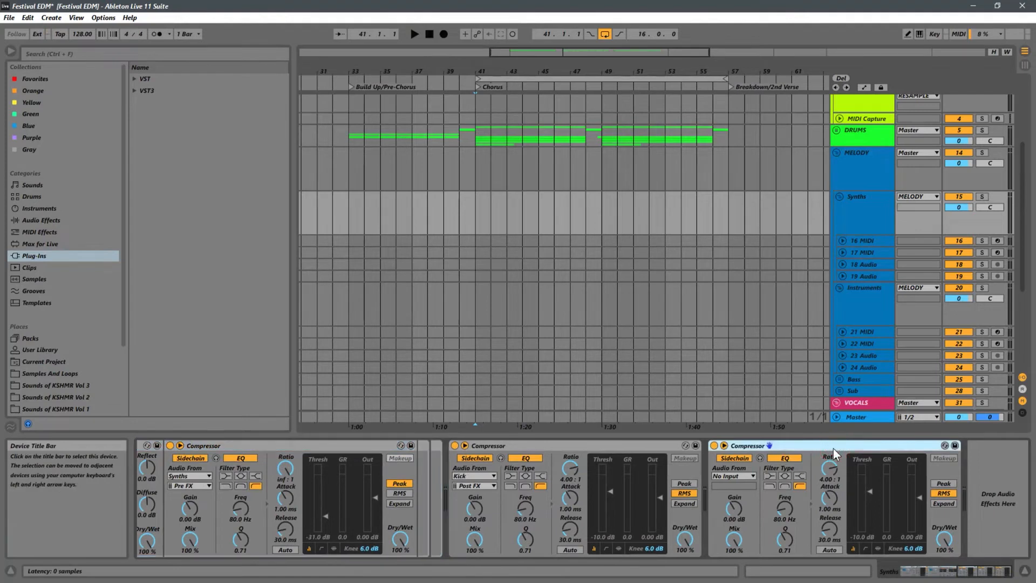
{"action": "left_click", "coordinate": [737, 478]}
{"action": "left_click", "coordinate": [750, 480]}
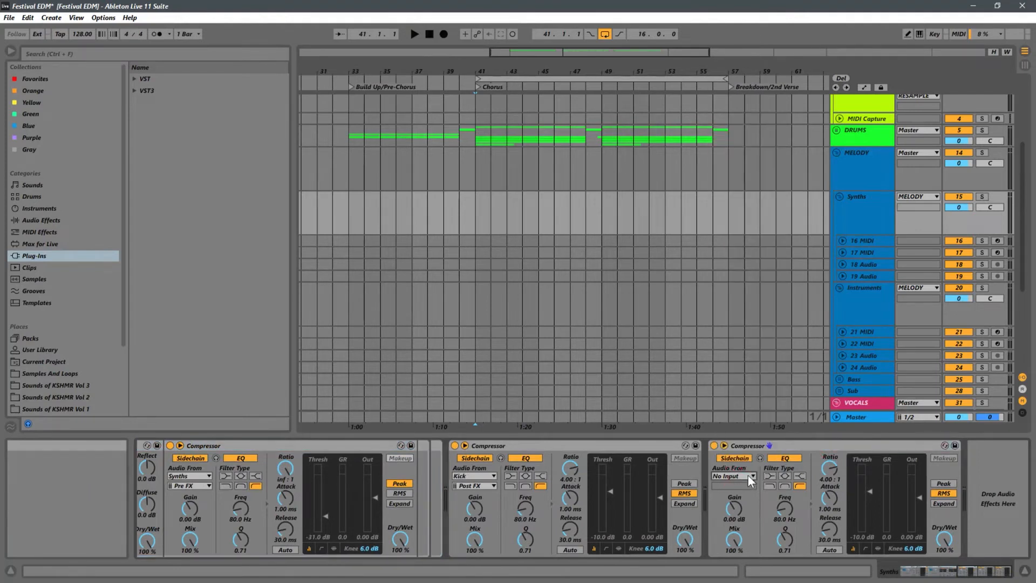
{"action": "left_click", "coordinate": [844, 448]}
{"action": "key", "text": "Delete"}
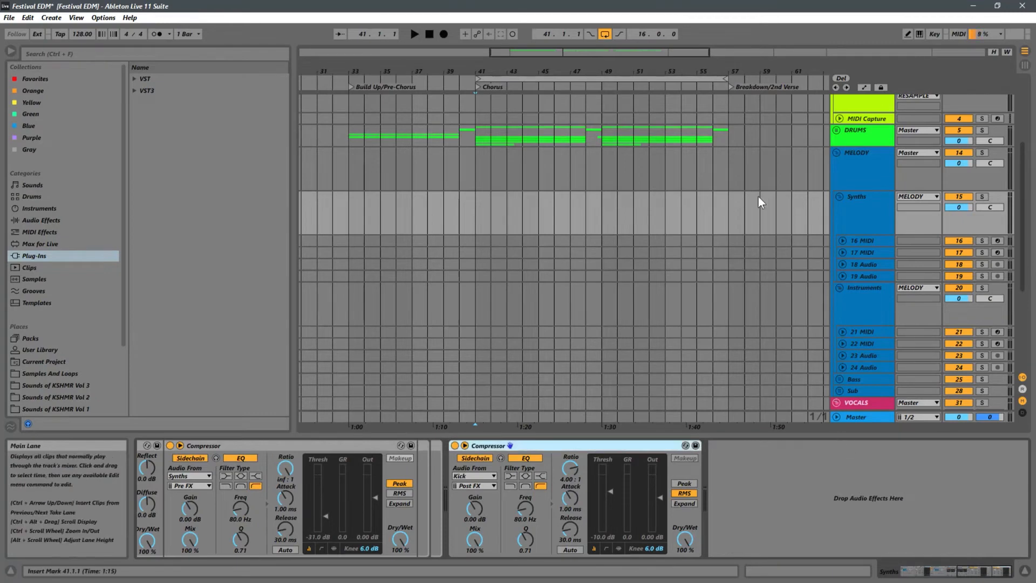
Delete the second compressor on the Instruments group, the one with no sidechain input.
{"action": "left_click", "coordinate": [858, 300]}
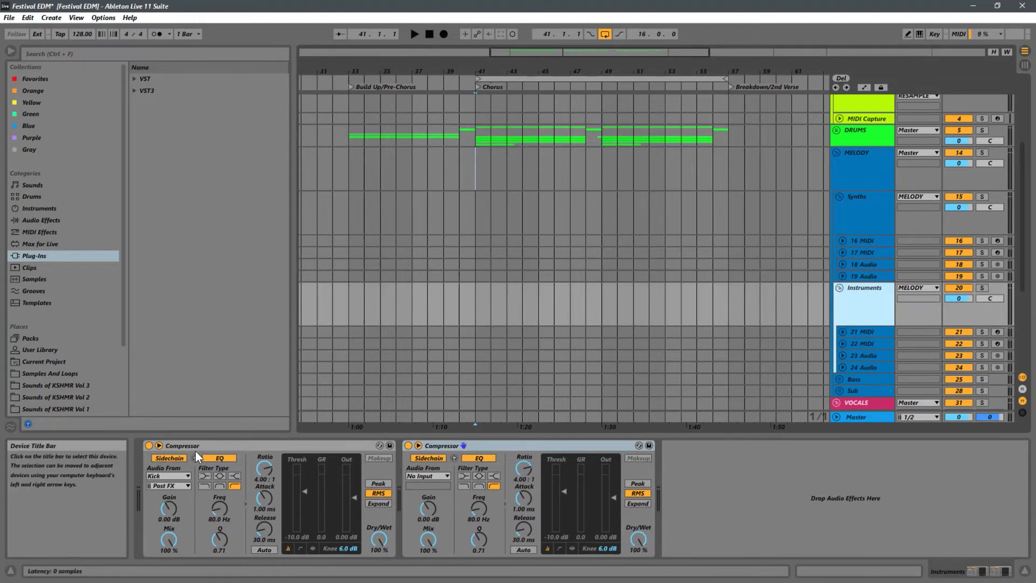
{"action": "left_click", "coordinate": [533, 445]}
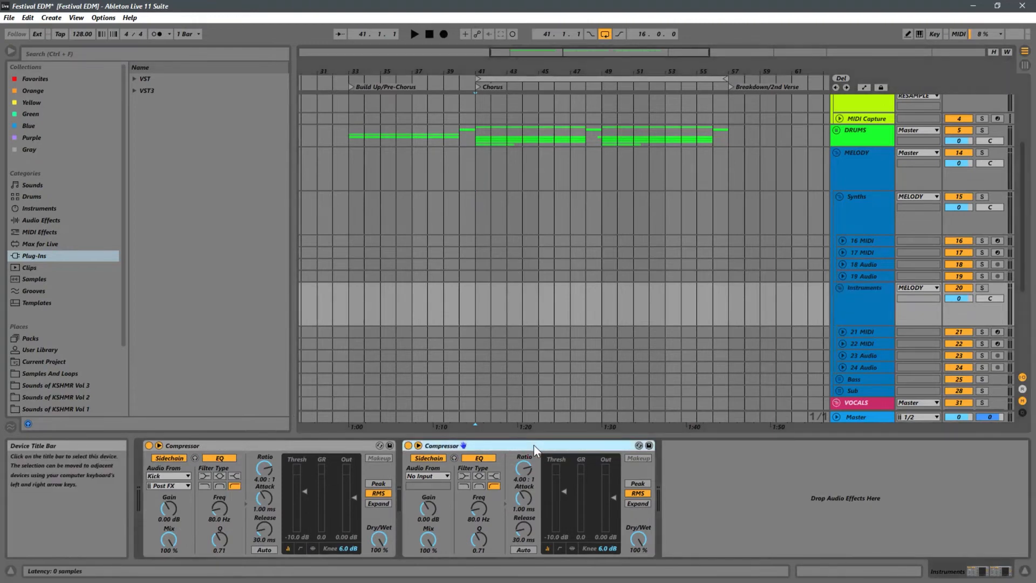
{"action": "key", "text": "Delete"}
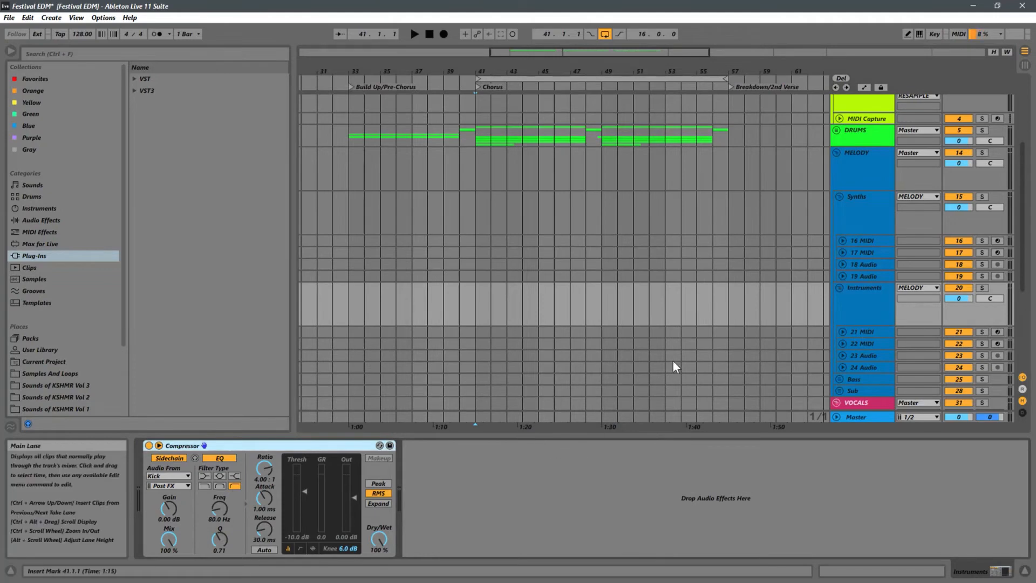
Compare the device chains of the Instruments and Synths groups.
{"action": "left_click", "coordinate": [884, 316]}
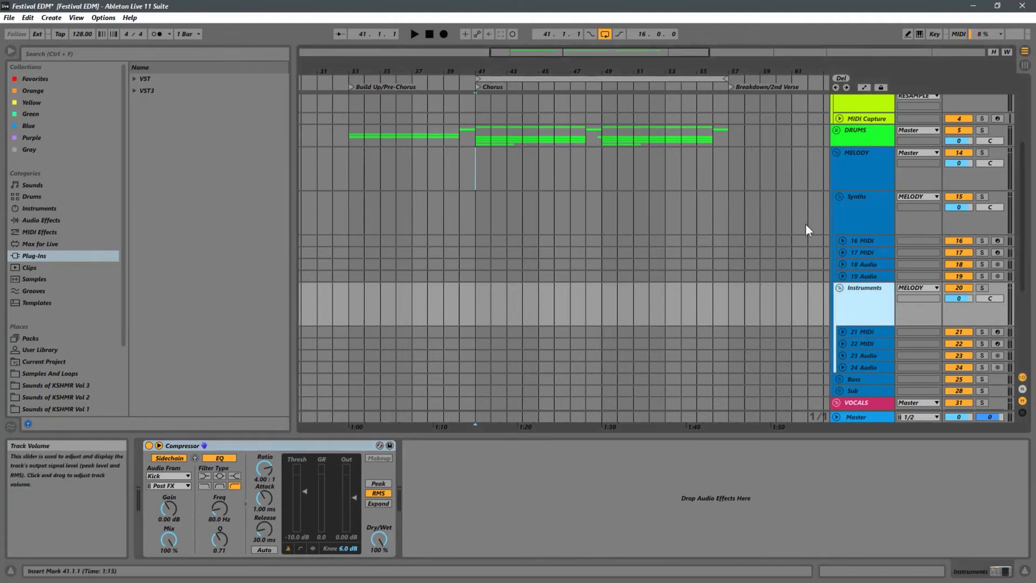
{"action": "left_click", "coordinate": [869, 216]}
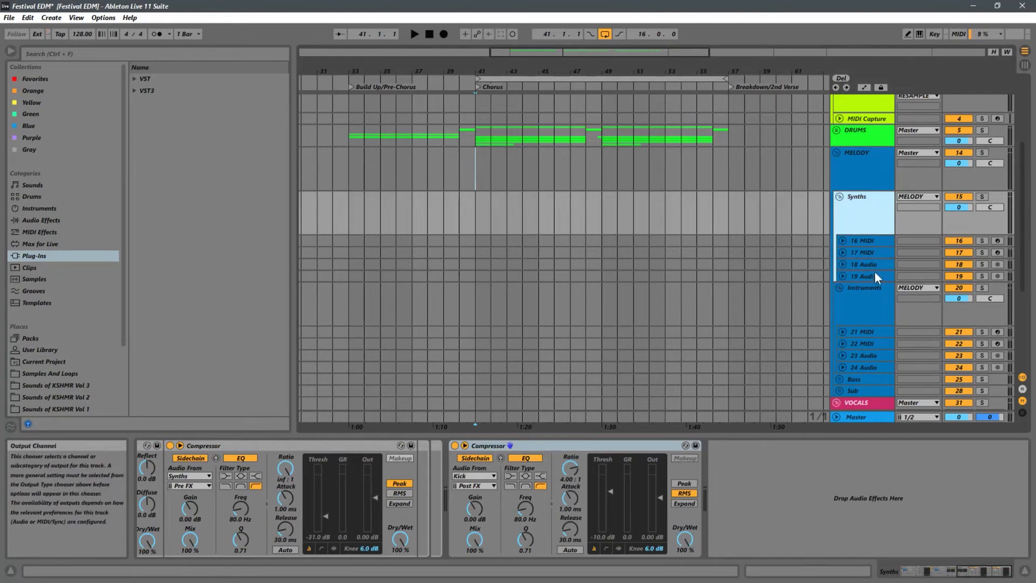
{"action": "left_click", "coordinate": [863, 301]}
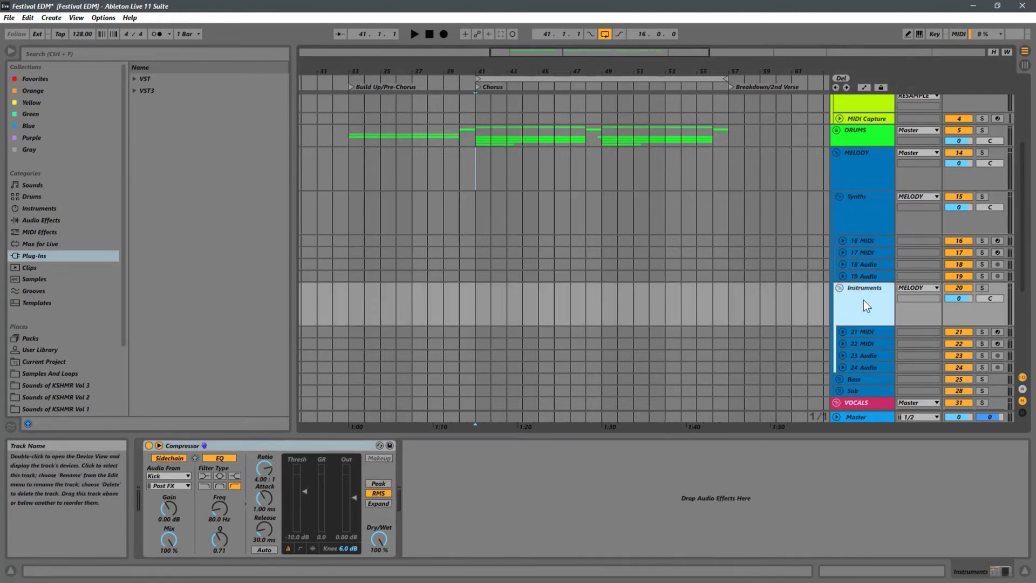
Unfold the Bass group and examine the devices on the group and on its 26 MIDI and 27 Audio tracks.
{"action": "scroll", "coordinate": [808, 317], "scroll_direction": "down", "scroll_amount": 1}
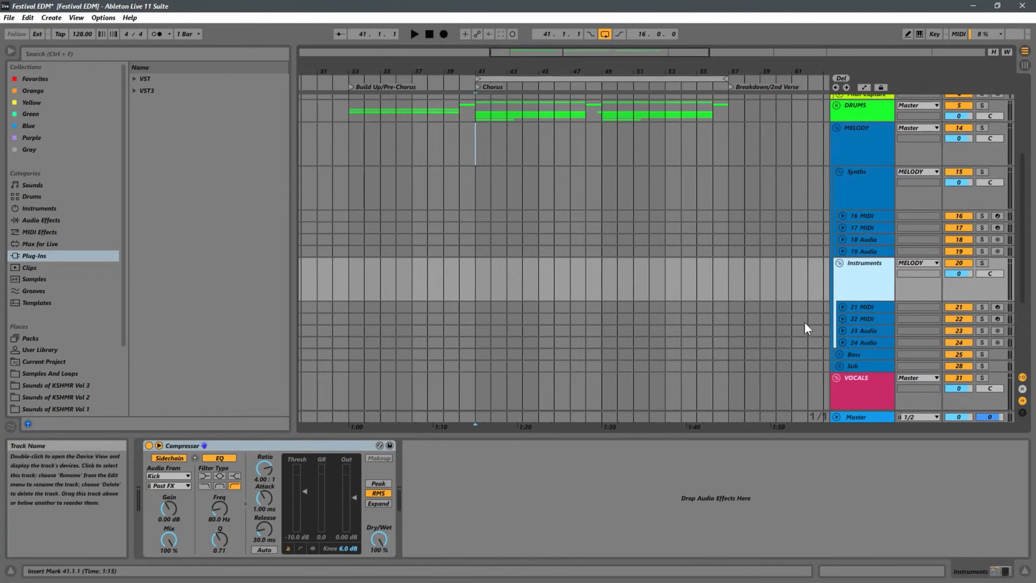
{"action": "left_click", "coordinate": [839, 354]}
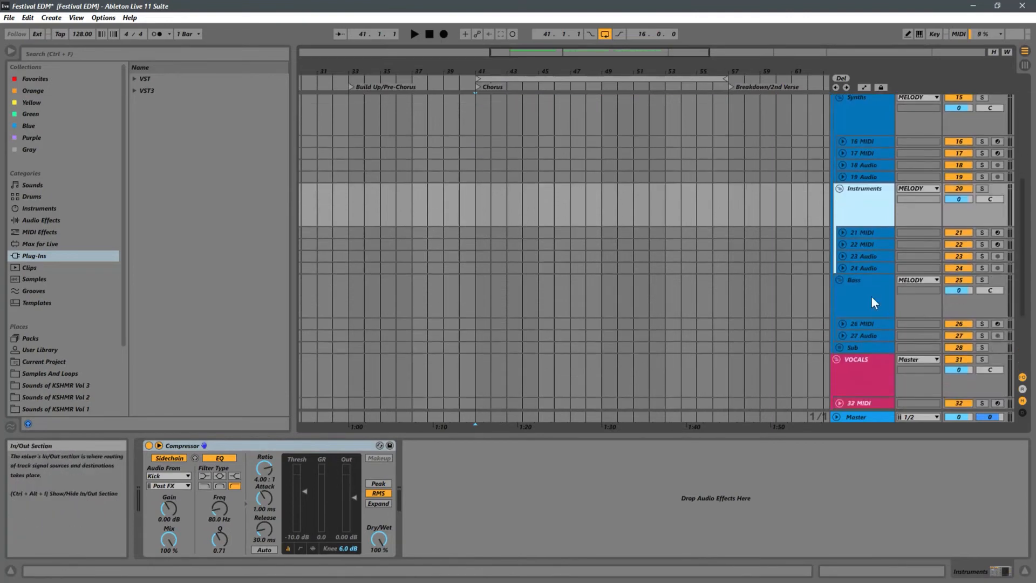
{"action": "left_click", "coordinate": [863, 294]}
{"action": "scroll", "coordinate": [863, 270], "scroll_direction": "down", "scroll_amount": 2}
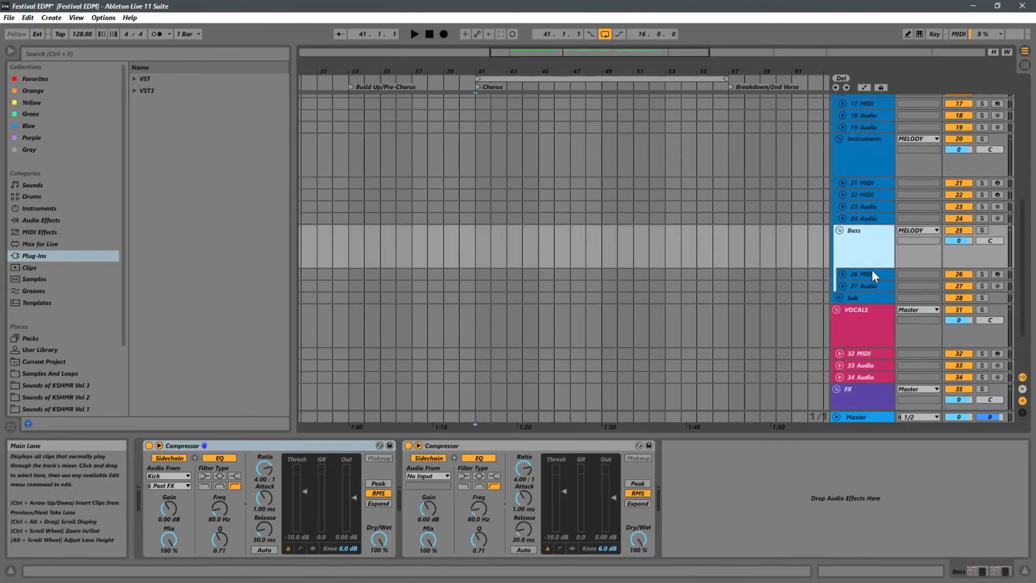
{"action": "left_click", "coordinate": [857, 273]}
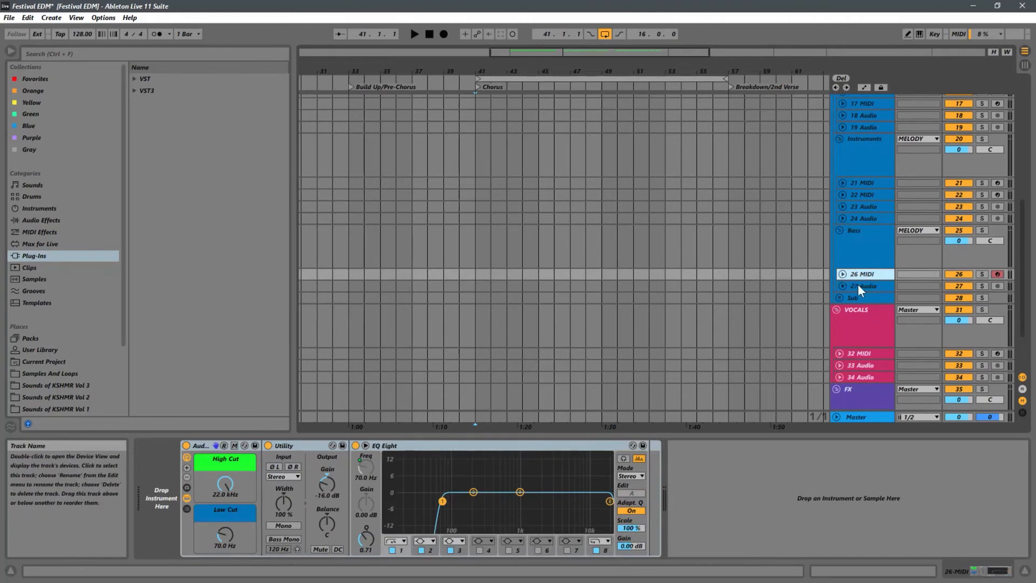
{"action": "left_click", "coordinate": [857, 285]}
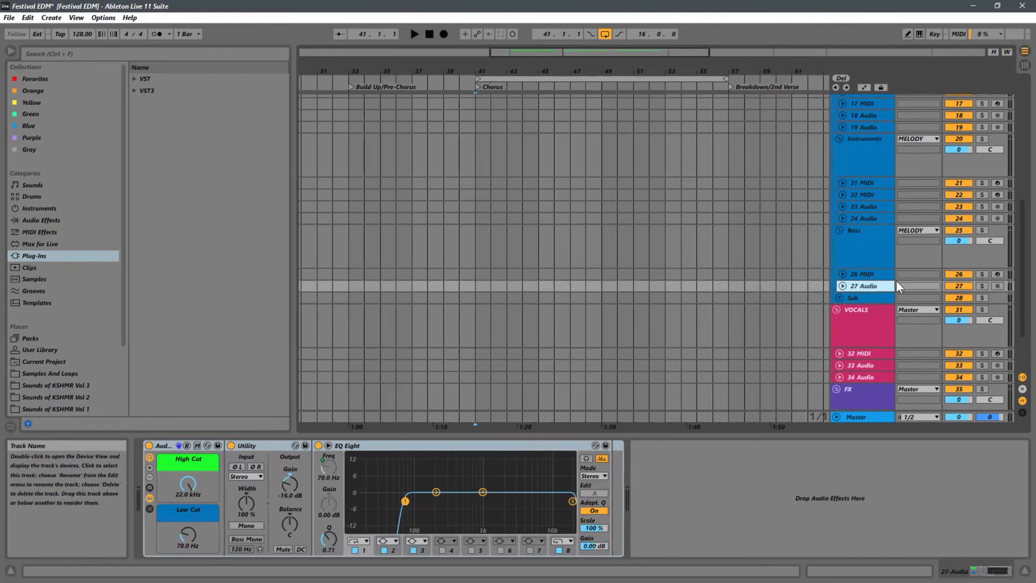
{"action": "left_click", "coordinate": [869, 276]}
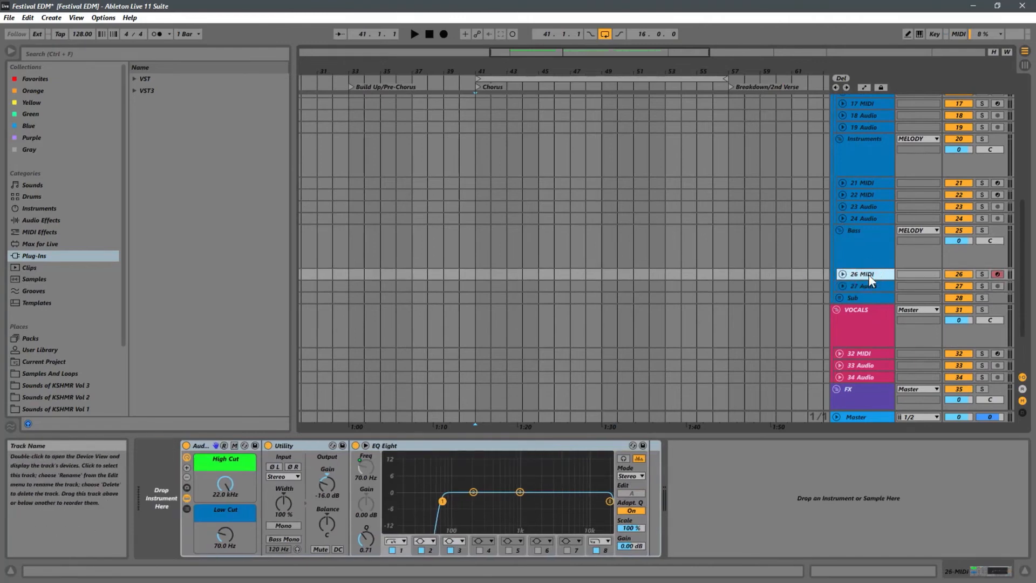
Unfold the Sub group and compare the devices on its 29 MIDI and 30 Audio tracks with those on 26 MIDI.
{"action": "left_click", "coordinate": [840, 298]}
{"action": "scroll", "coordinate": [858, 297], "scroll_direction": "down", "scroll_amount": 2}
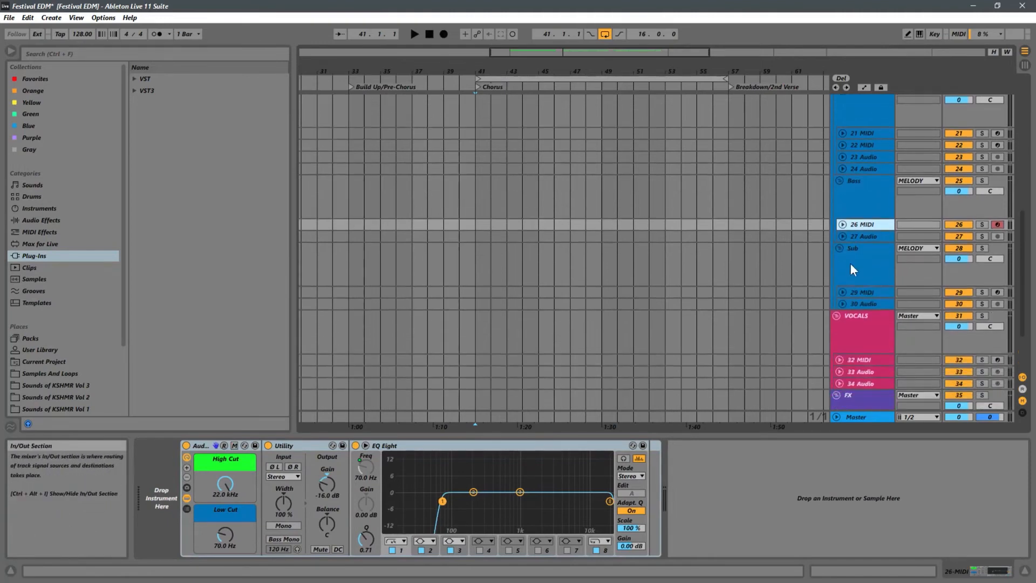
{"action": "left_click", "coordinate": [850, 263]}
{"action": "left_click", "coordinate": [888, 293]}
{"action": "left_click", "coordinate": [863, 304]}
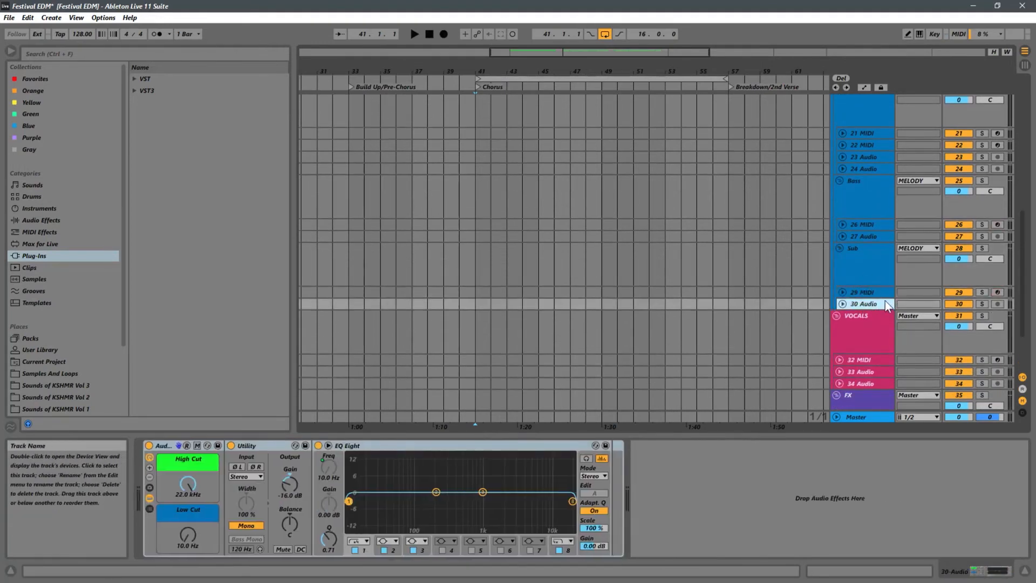
{"action": "left_click", "coordinate": [868, 296]}
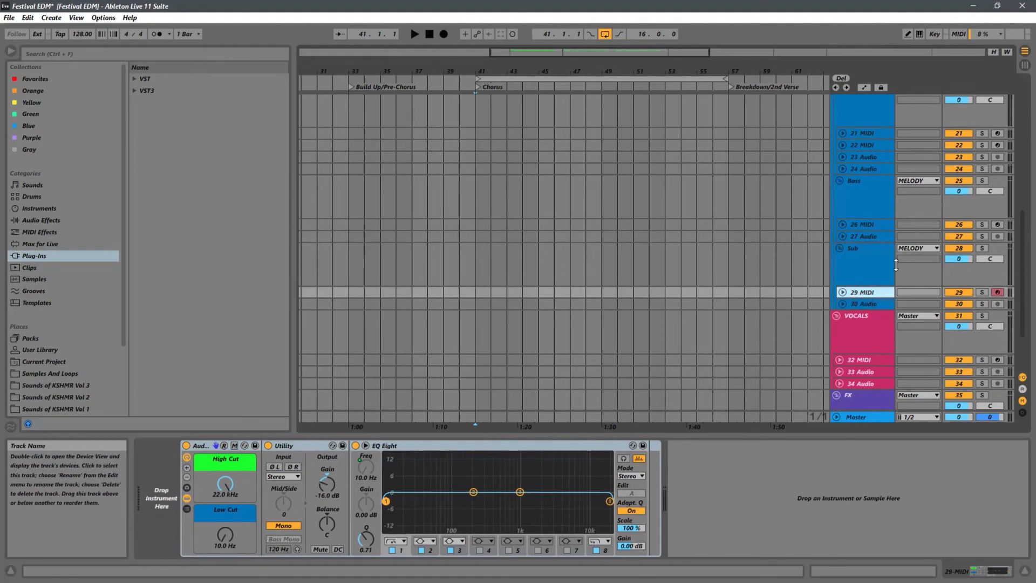
{"action": "left_click", "coordinate": [867, 223]}
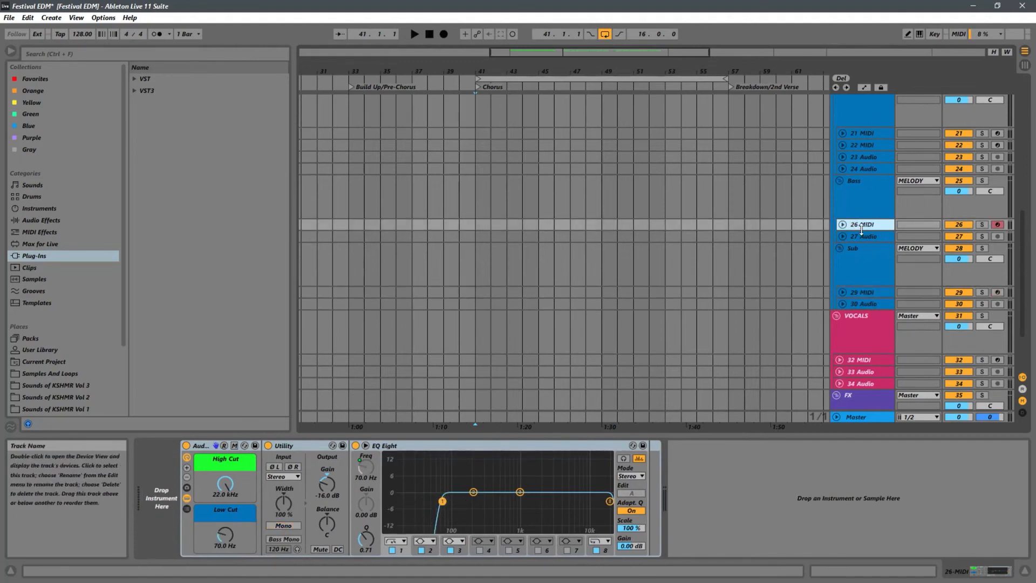
Compare the device chains of the Bass group, the Sub group and the 29 MIDI track.
{"action": "left_click", "coordinate": [855, 194]}
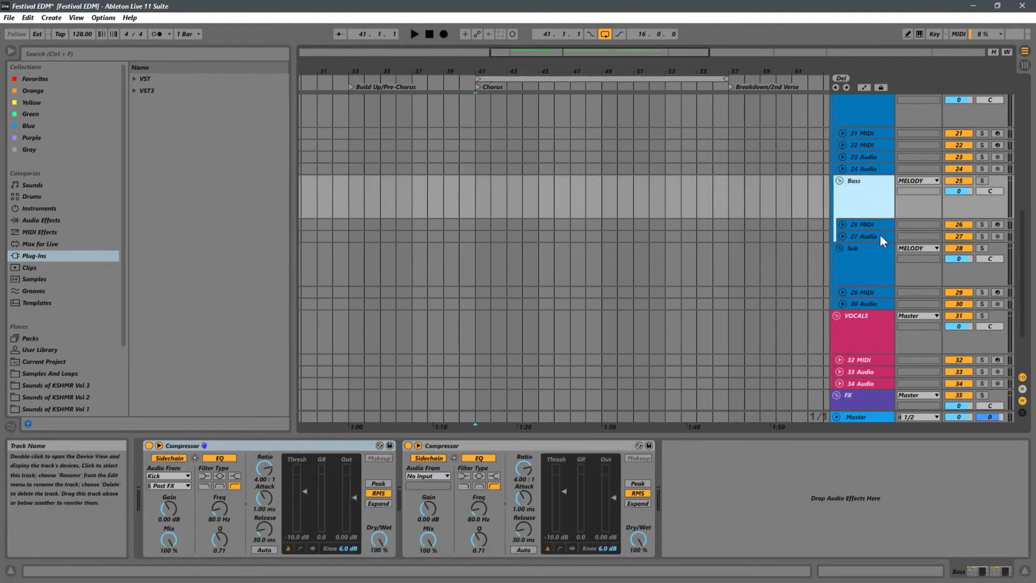
{"action": "scroll", "coordinate": [879, 248], "scroll_direction": "down", "scroll_amount": 2}
{"action": "left_click", "coordinate": [872, 249]}
{"action": "left_click", "coordinate": [867, 267]}
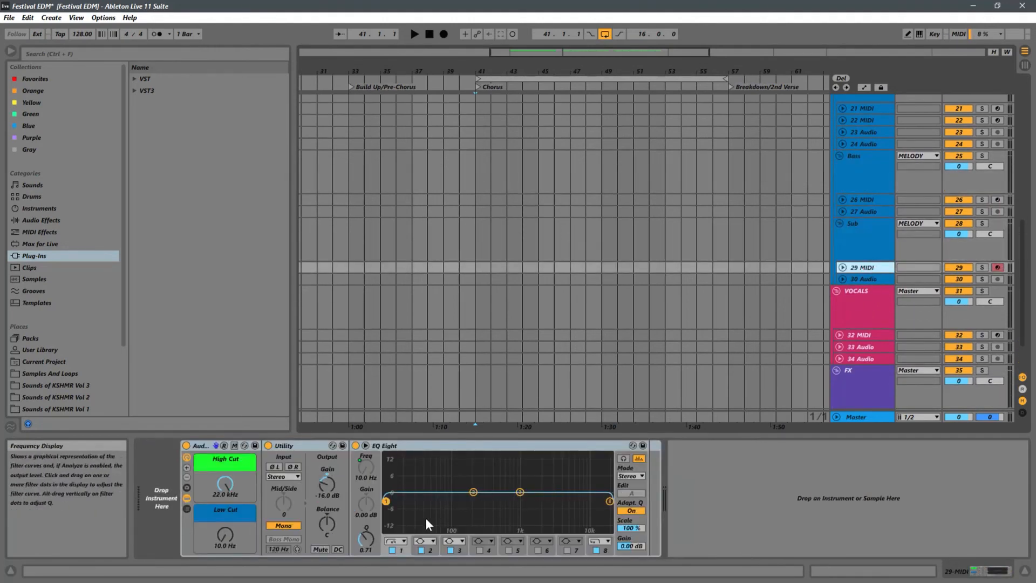
Return to the Synths group and display its device chain.
{"action": "scroll", "coordinate": [876, 244], "scroll_direction": "up", "scroll_amount": 2}
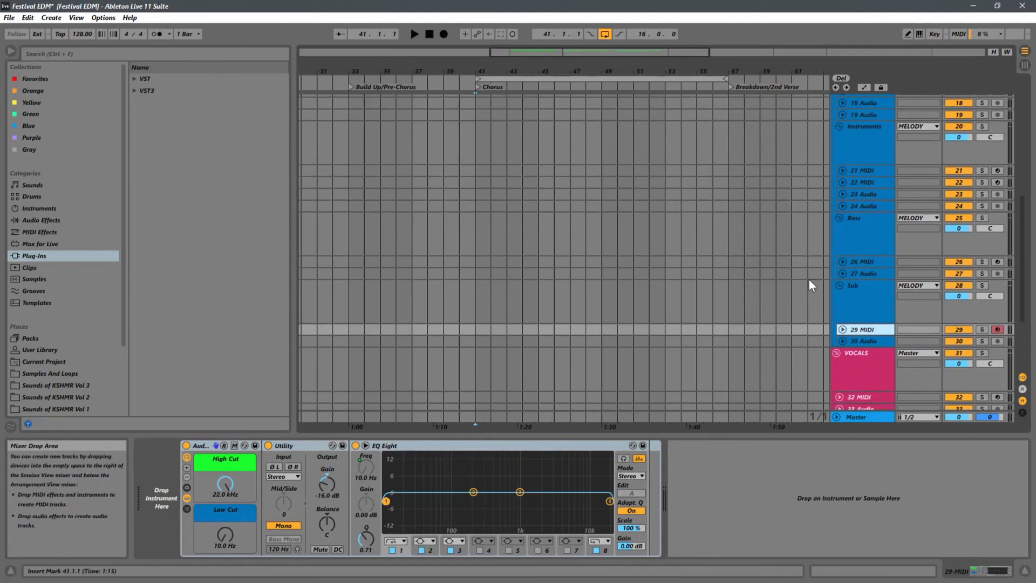
{"action": "scroll", "coordinate": [820, 280], "scroll_direction": "up", "scroll_amount": 2}
{"action": "scroll", "coordinate": [826, 281], "scroll_direction": "up", "scroll_amount": 3}
{"action": "left_click", "coordinate": [859, 186]}
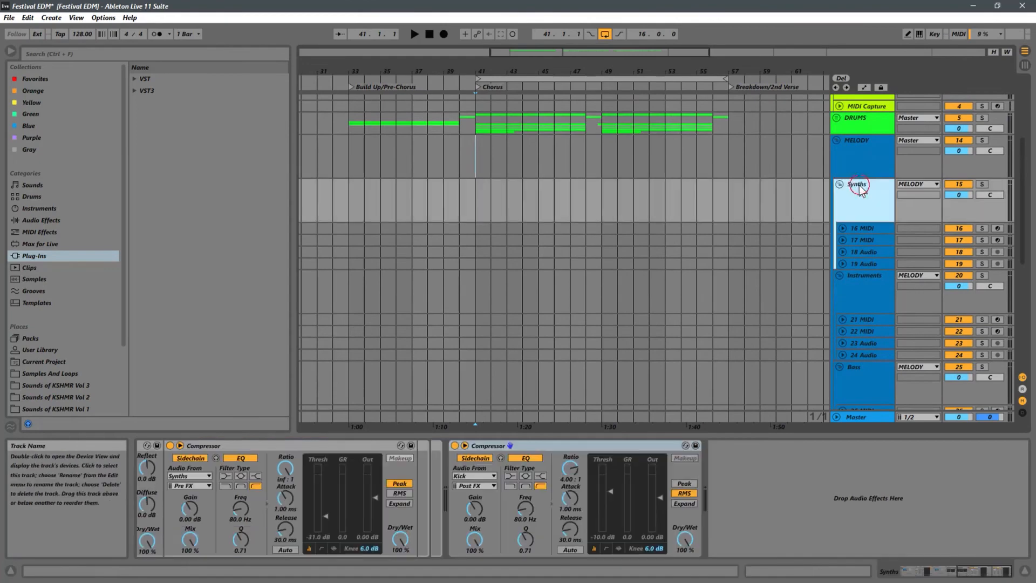
Review how the Synths, Instruments, Bass and Sub groups and their tracks are laid out within the MELODY group.
{"action": "scroll", "coordinate": [853, 216], "scroll_direction": "down", "scroll_amount": 5}
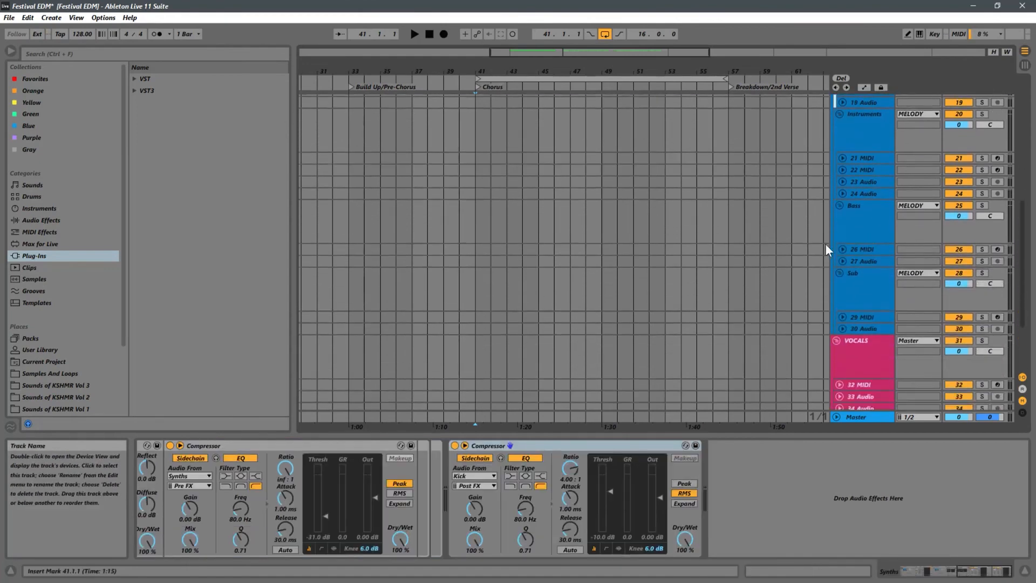
{"action": "scroll", "coordinate": [874, 256], "scroll_direction": "down", "scroll_amount": 2}
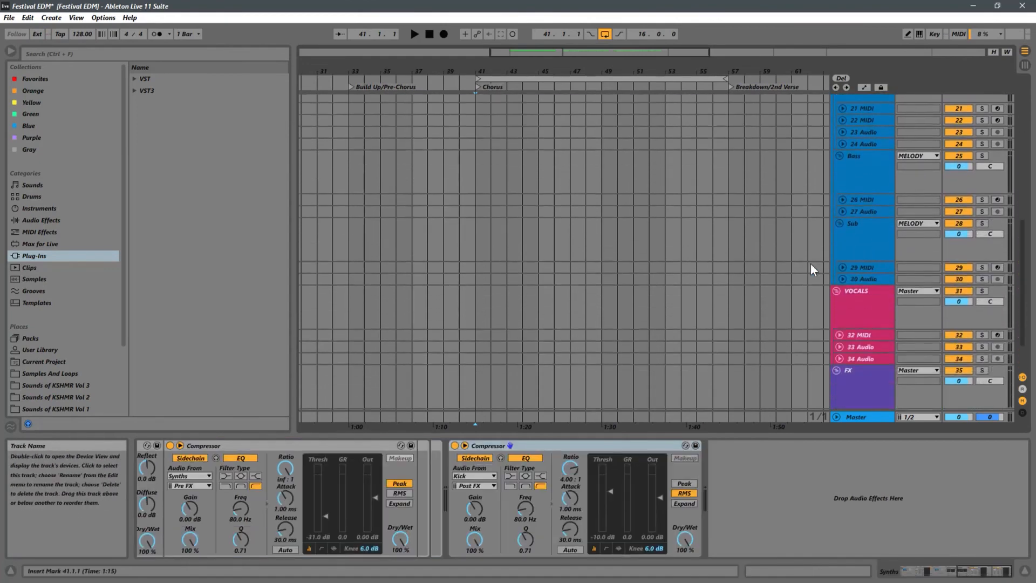
{"action": "scroll", "coordinate": [814, 262], "scroll_direction": "up", "scroll_amount": 6}
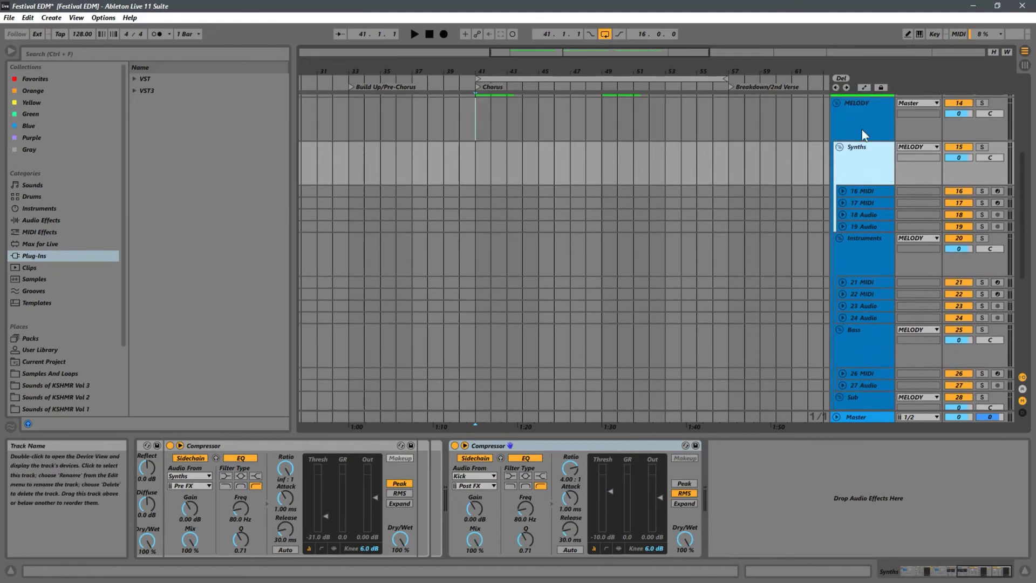
{"action": "scroll", "coordinate": [866, 306], "scroll_direction": "down", "scroll_amount": 4}
{"action": "scroll", "coordinate": [819, 341], "scroll_direction": "up", "scroll_amount": 2}
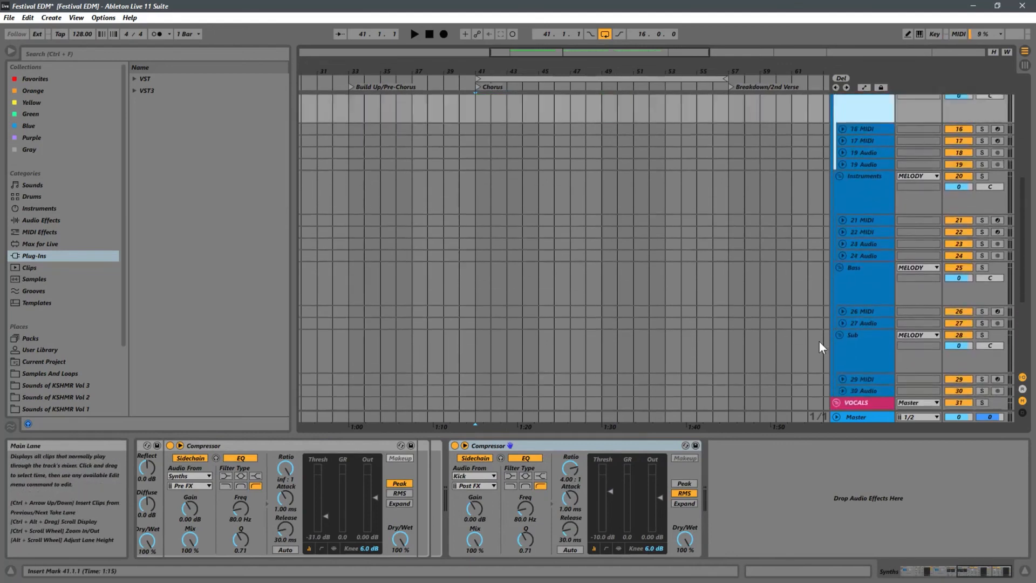
{"action": "scroll", "coordinate": [820, 341], "scroll_direction": "up", "scroll_amount": 5}
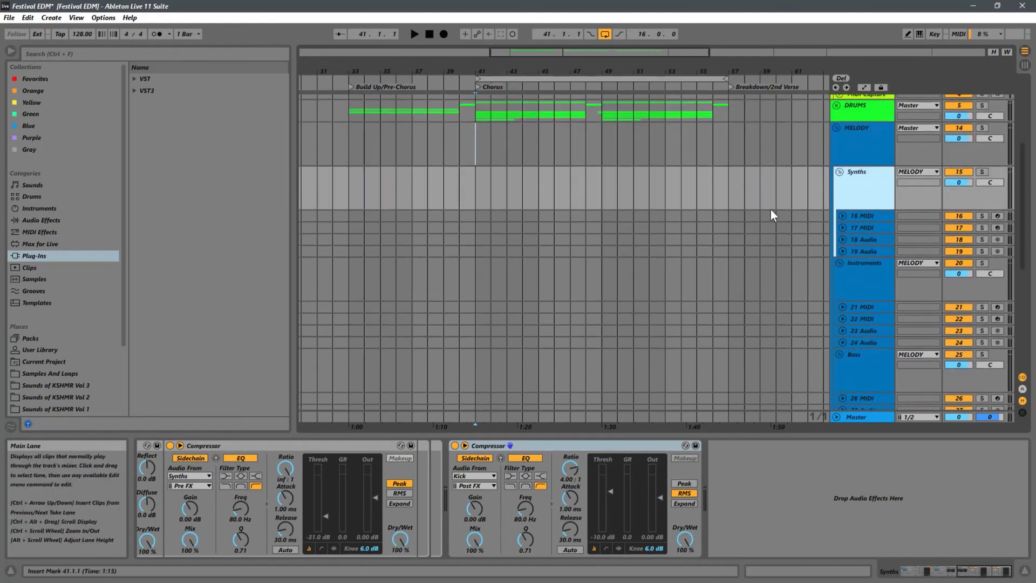
{"action": "scroll", "coordinate": [777, 210], "scroll_direction": "down", "scroll_amount": 2}
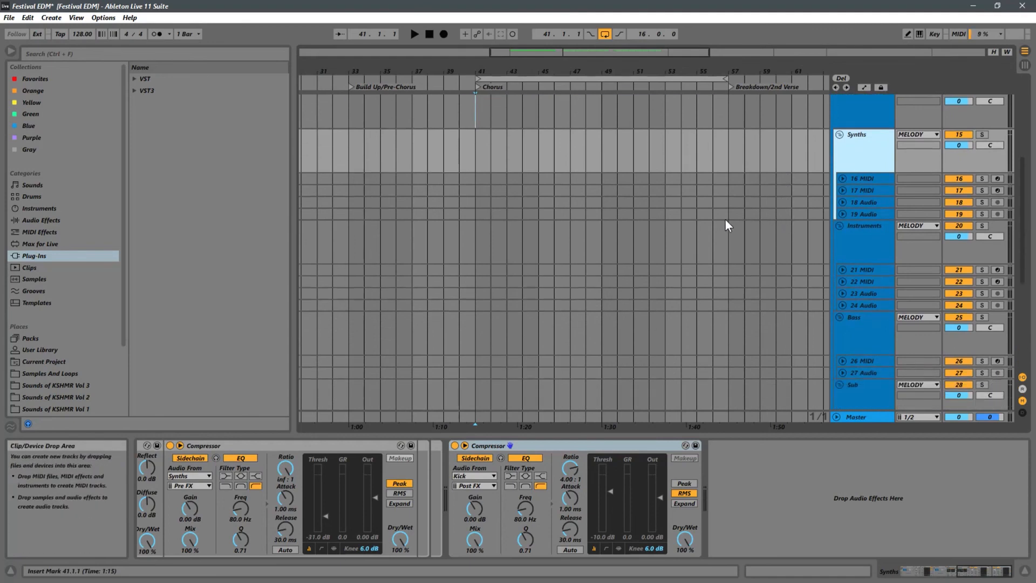
{"action": "scroll", "coordinate": [770, 226], "scroll_direction": "down", "scroll_amount": 6}
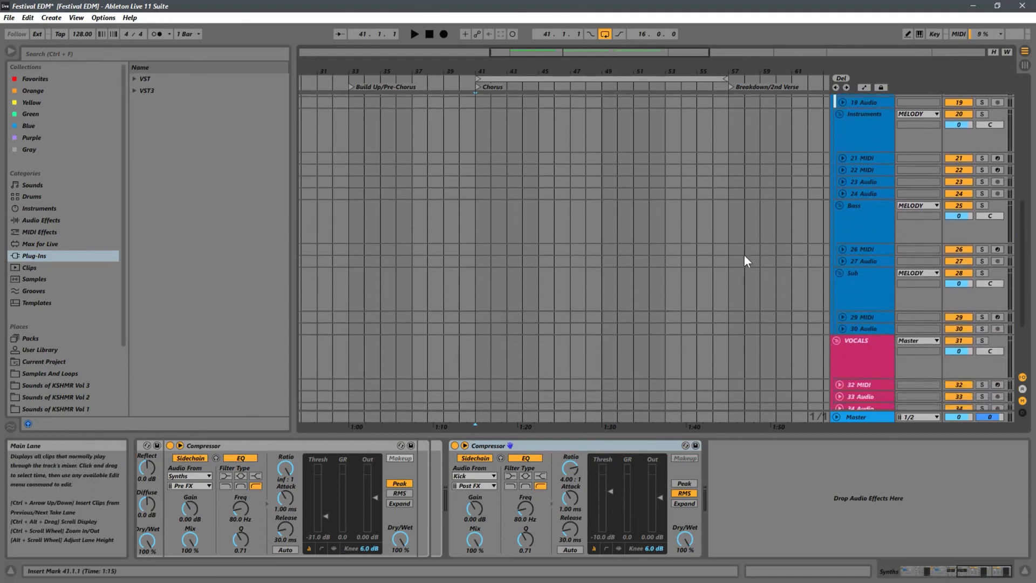
{"action": "scroll", "coordinate": [768, 259], "scroll_direction": "up", "scroll_amount": 10}
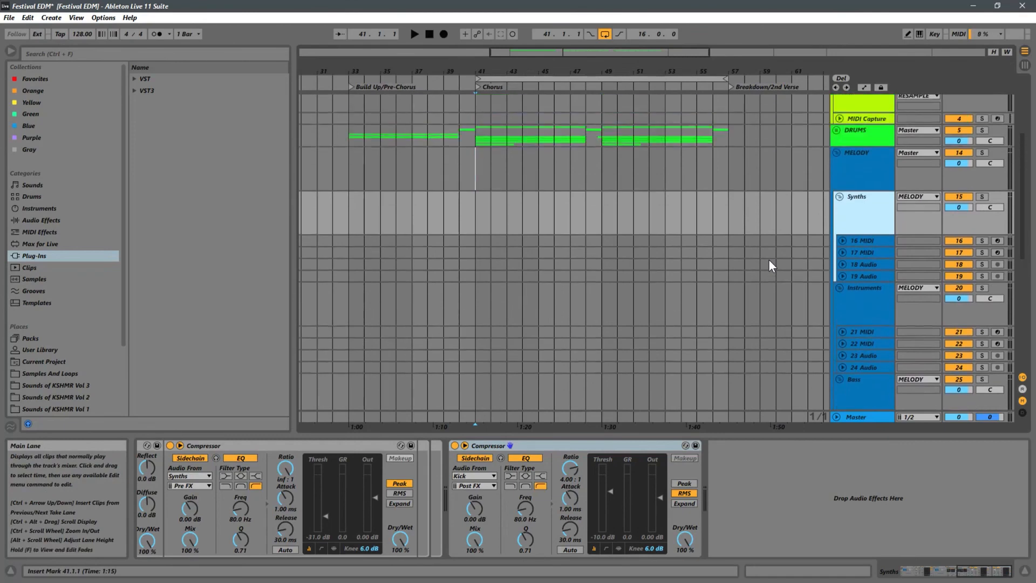
{"action": "scroll", "coordinate": [769, 259], "scroll_direction": "up", "scroll_amount": 3}
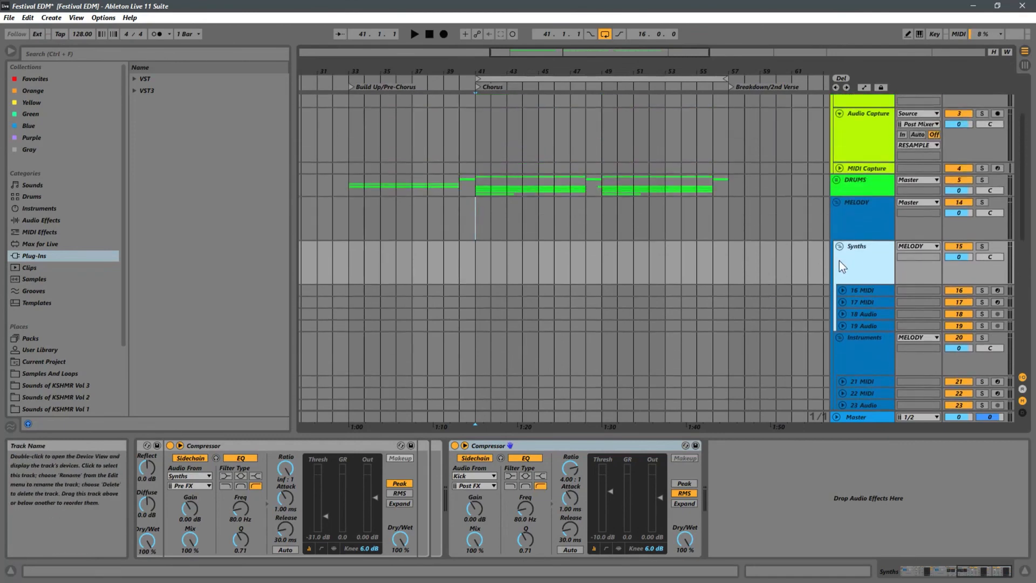